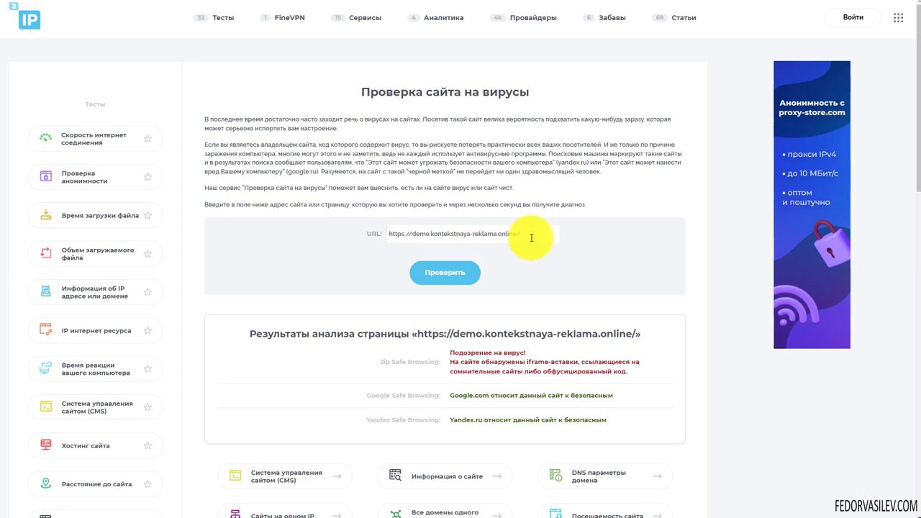
pyautogui.moveTo(531, 235); pyautogui.dragTo(267, 267)
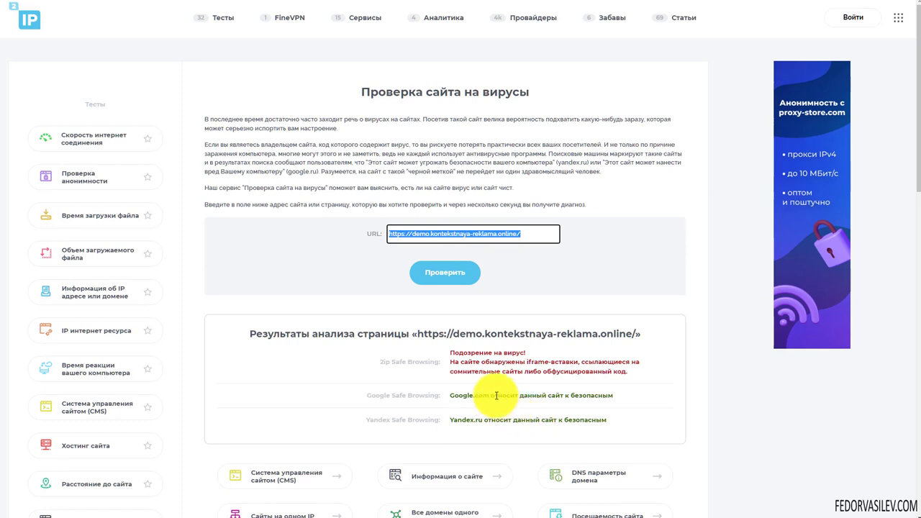
pyautogui.moveTo(473, 395); pyautogui.dragTo(484, 395)
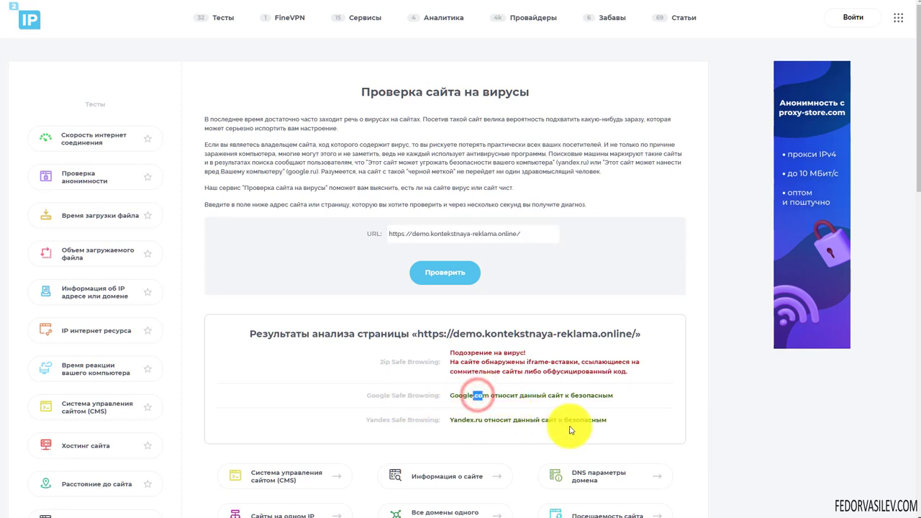
pyautogui.moveTo(589, 420); pyautogui.dragTo(549, 419)
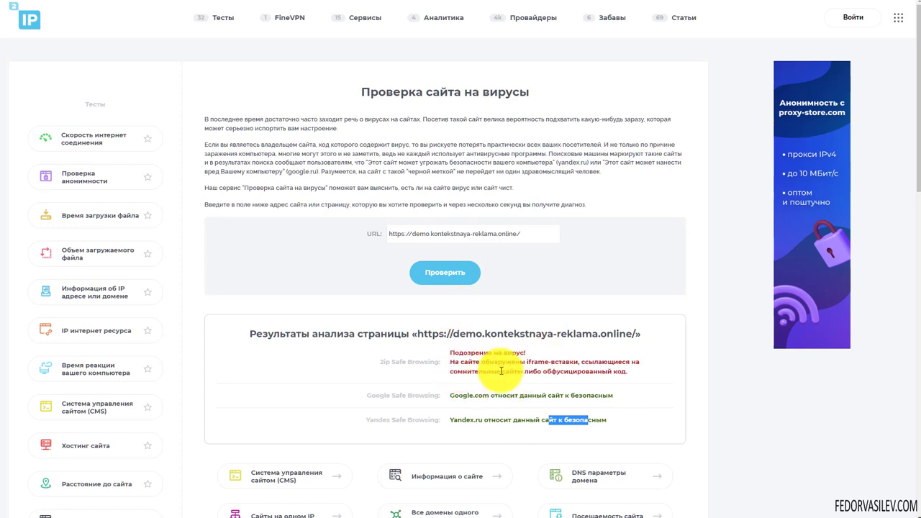
pyautogui.click(526, 370)
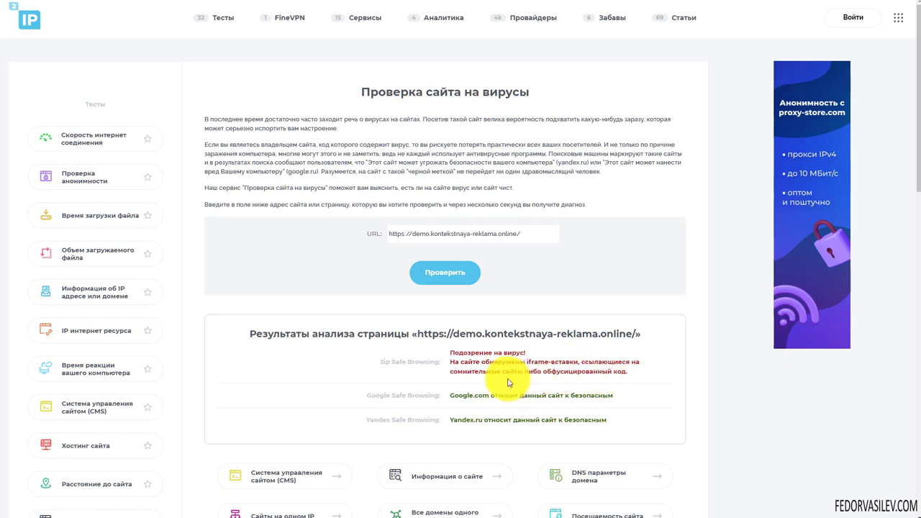
pyautogui.click(676, 1)
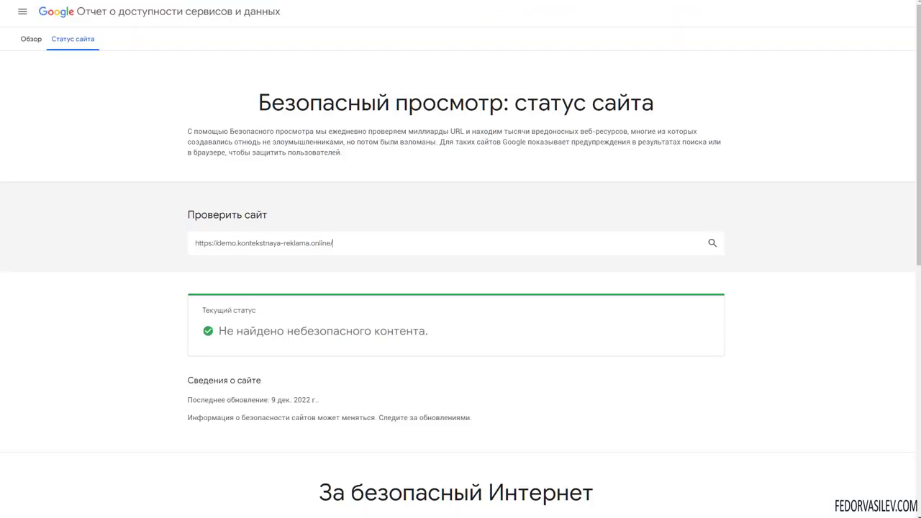
pyautogui.moveTo(345, 243); pyautogui.dragTo(137, 242)
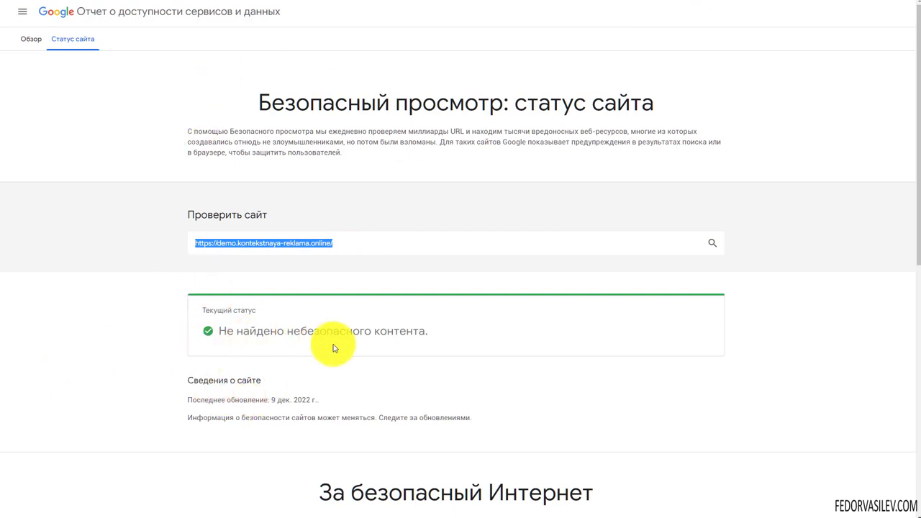
pyautogui.moveTo(438, 330); pyautogui.dragTo(371, 336)
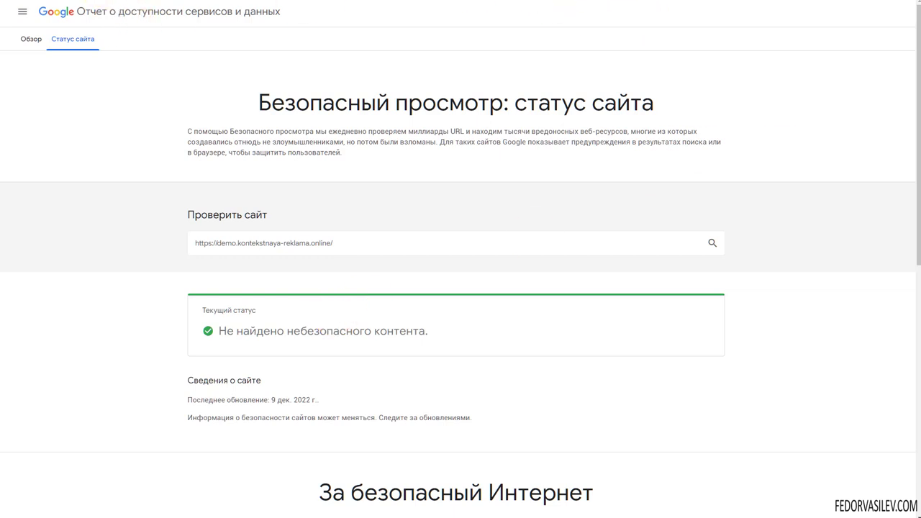
# Step: Switch to the WordPress admin, open the page for adding new plugins, and place the cursor in the plugin search
pyautogui.click(673, 0)
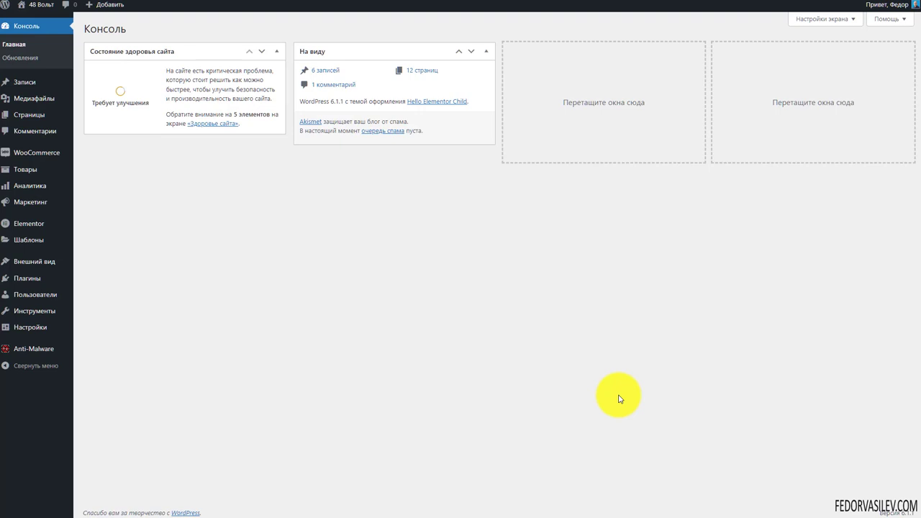
pyautogui.moveTo(25, 282)
pyautogui.click(101, 295)
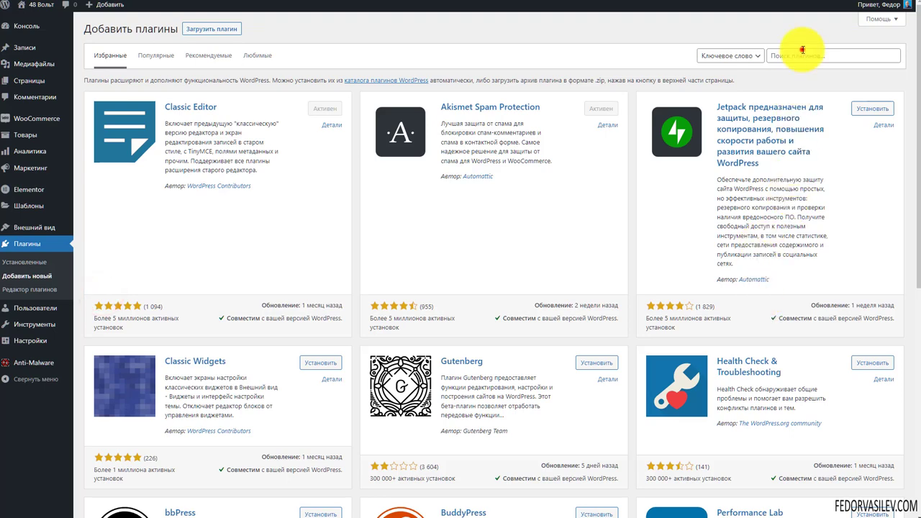
pyautogui.click(792, 52)
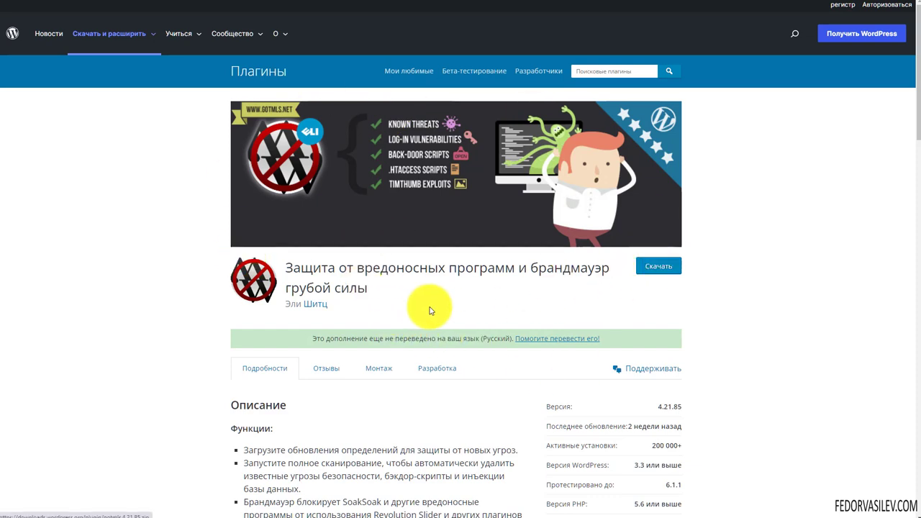
# Step: Show the WordPress.org plugin page in its original English and select the name Anti-Malware Security and Brute-Force Firewall
pyautogui.click(775, 3)
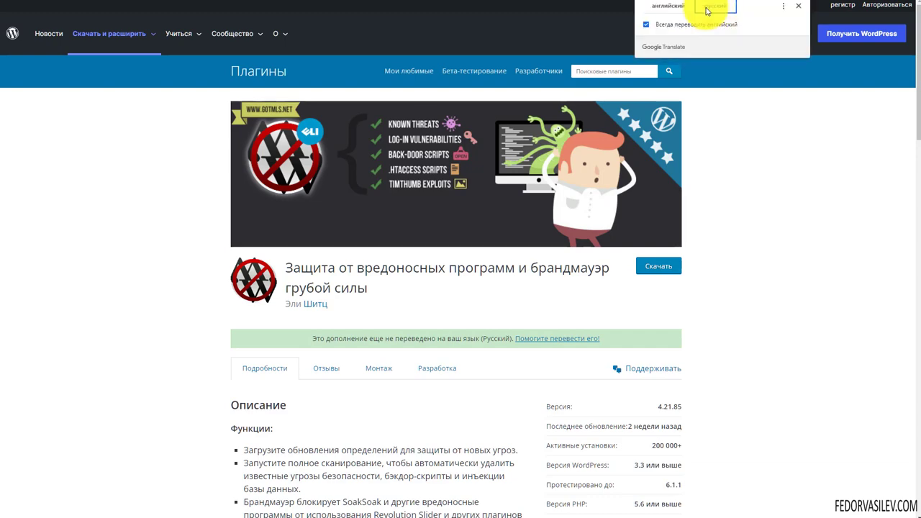
pyautogui.click(658, 8)
pyautogui.moveTo(579, 268); pyautogui.dragTo(277, 271)
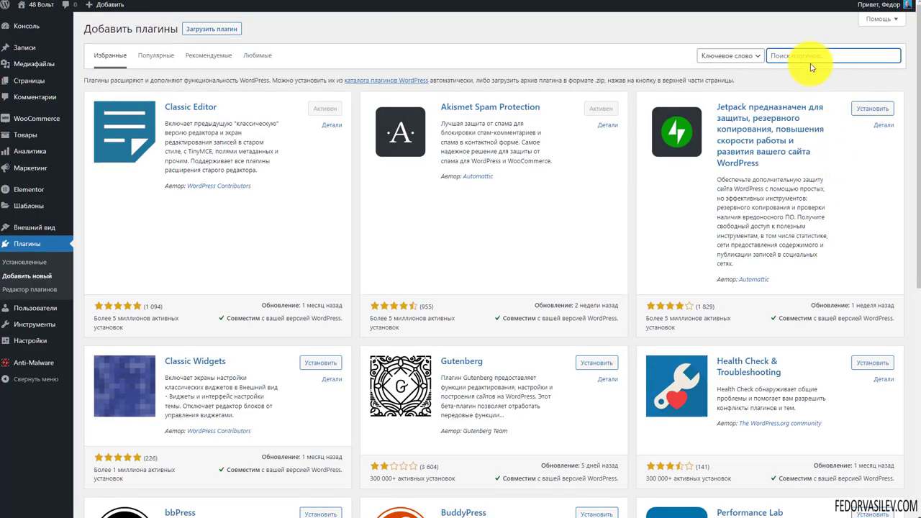
pyautogui.click(807, 55)
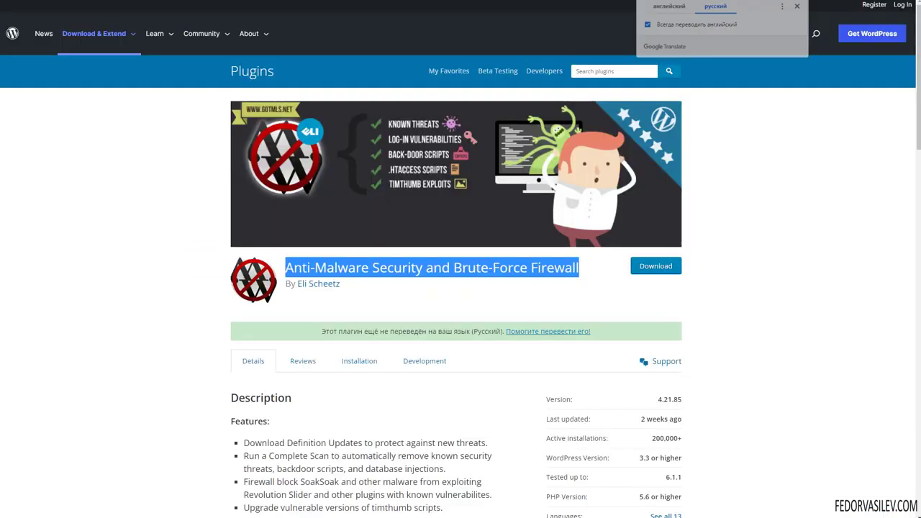
pyautogui.click(162, 259)
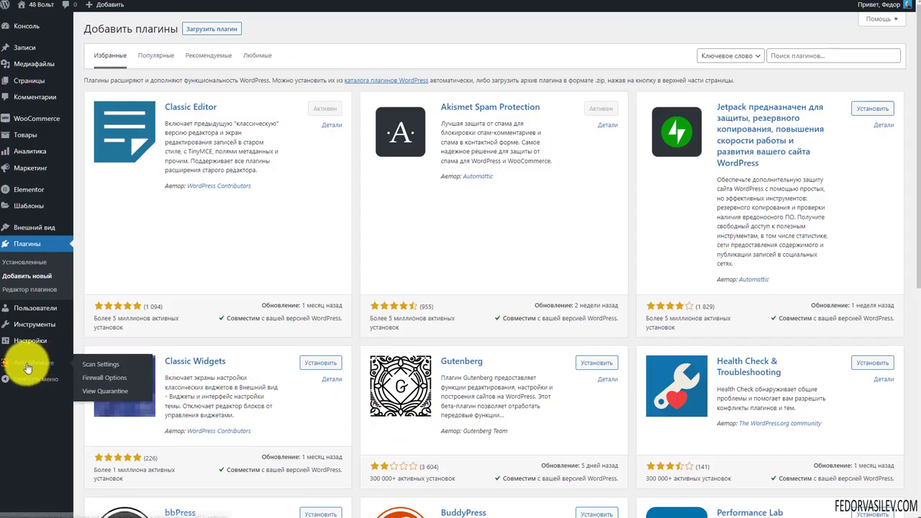
# Step: Open the Anti-Malware scan settings and review the threat types to look for, including Core File Changes and its donation note
pyautogui.click(27, 367)
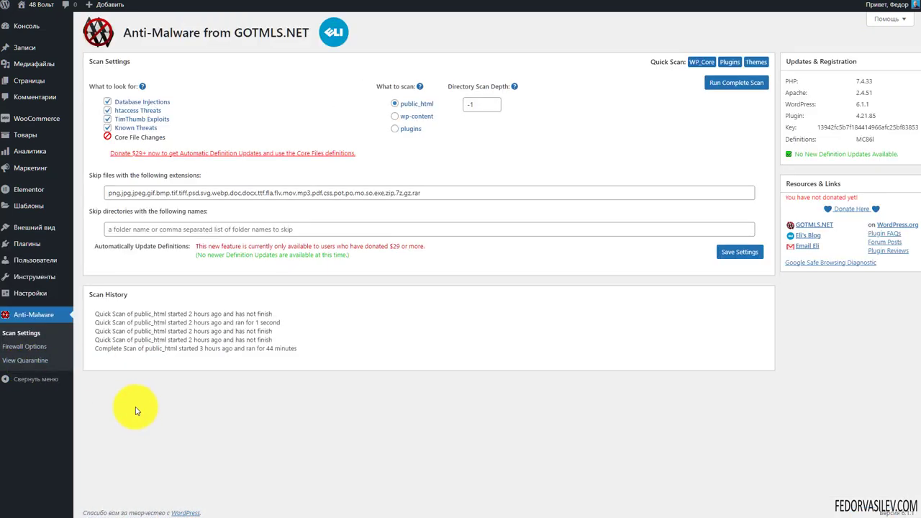
pyautogui.tripleClick(152, 115)
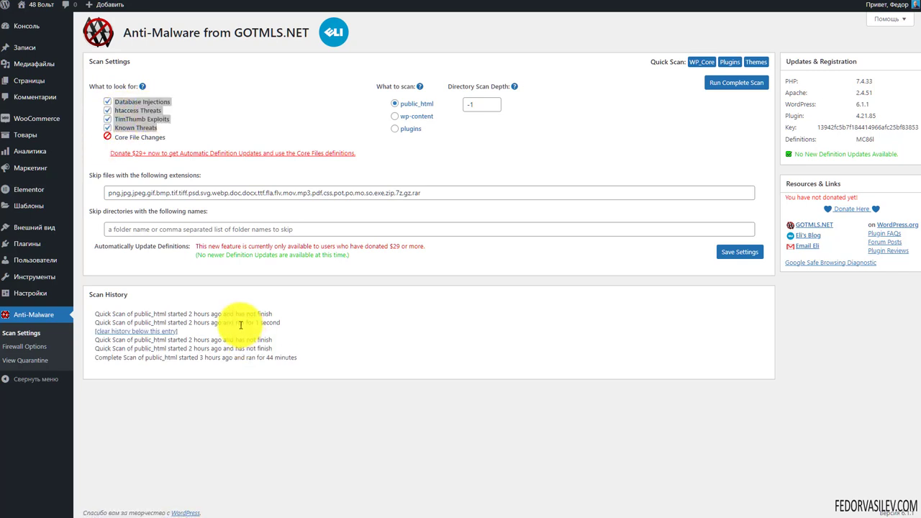
pyautogui.click(223, 130)
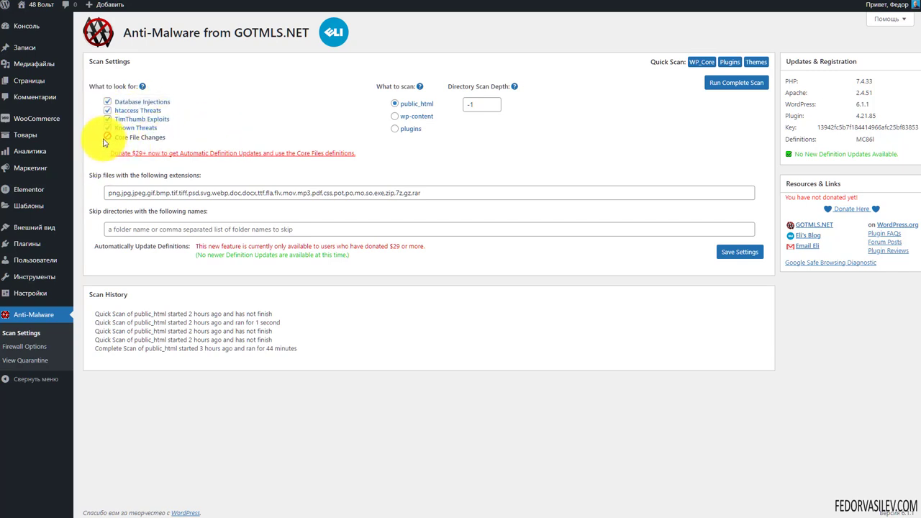
pyautogui.click(128, 137)
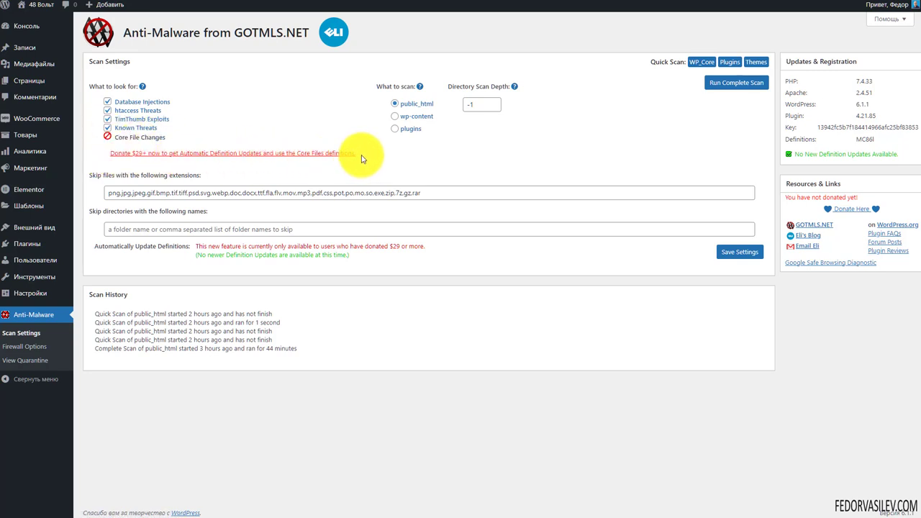
pyautogui.moveTo(360, 153); pyautogui.dragTo(103, 149)
pyautogui.click(95, 156)
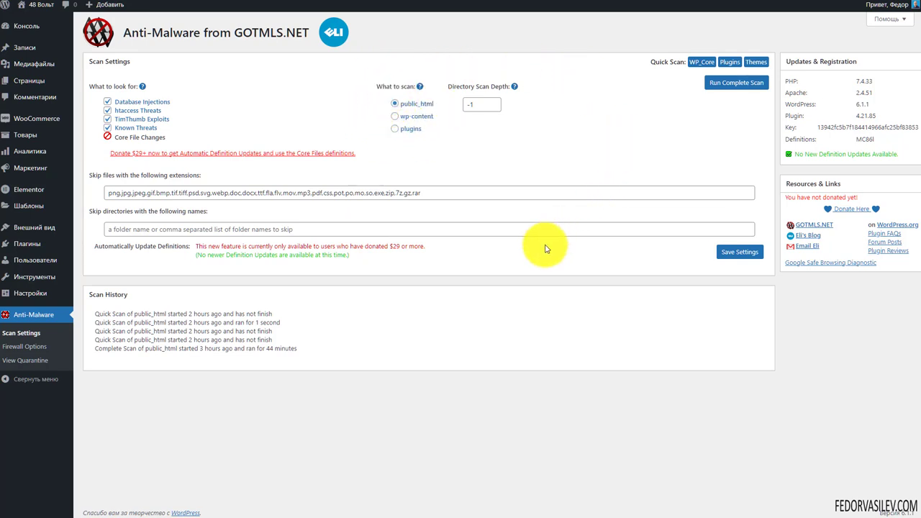
# Step: Try the wp-content and plugins scan targets, return to public_html, and examine the Directory Scan Depth setting
pyautogui.click(394, 116)
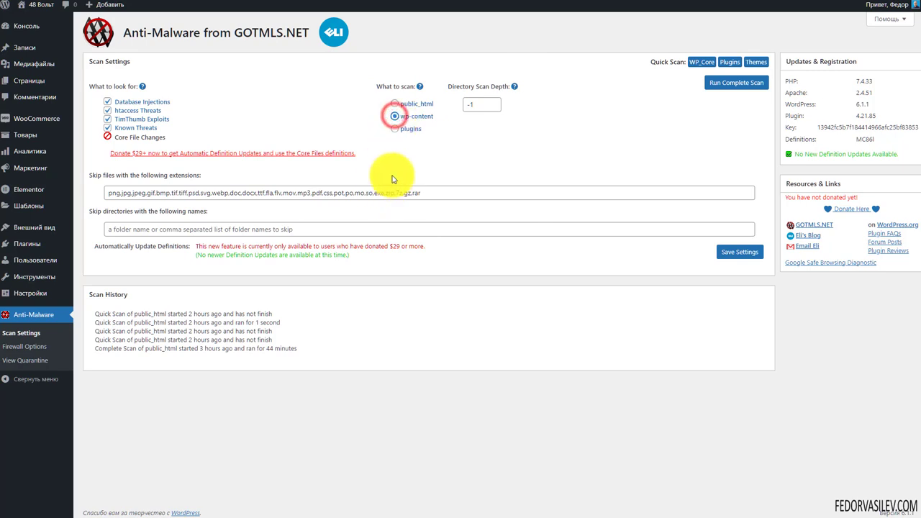
pyautogui.click(394, 128)
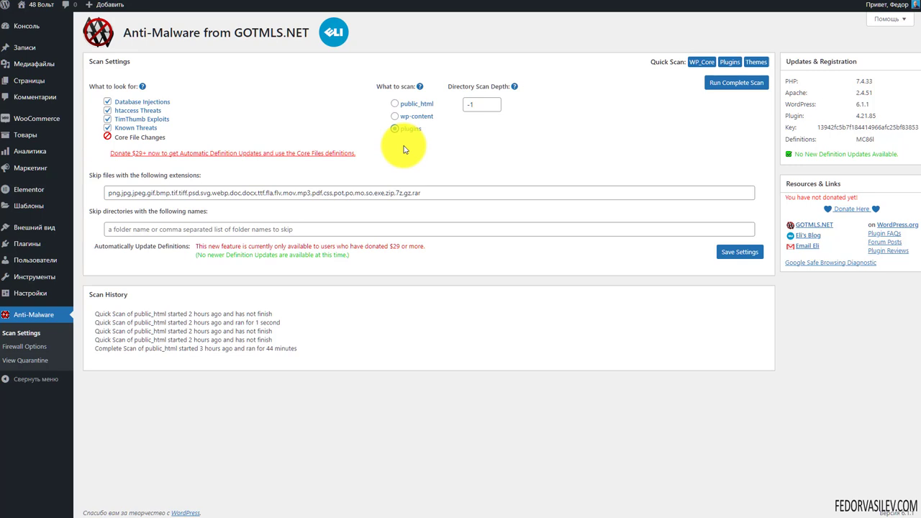
pyautogui.click(394, 104)
pyautogui.moveTo(469, 86); pyautogui.dragTo(524, 154)
pyautogui.click(524, 138)
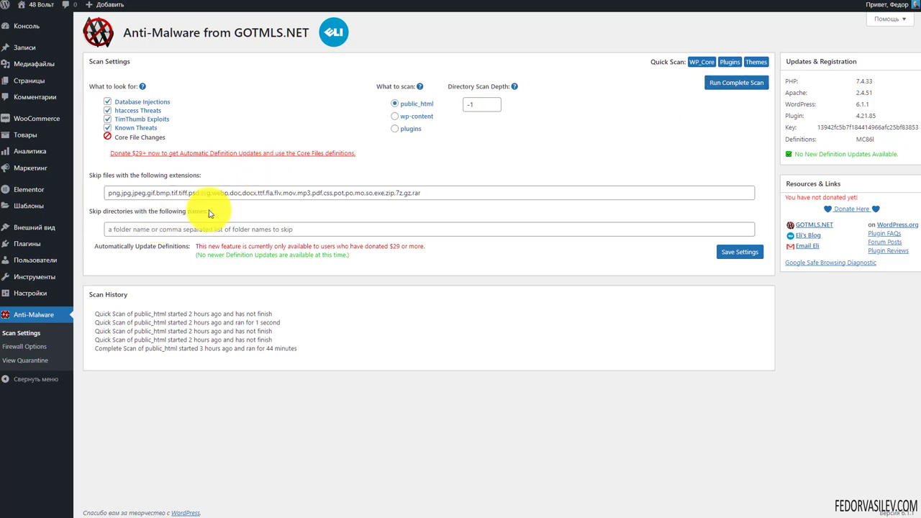
# Step: Examine the file extensions and directory names to skip, and the definition update status of the Anti-Malware plugin
pyautogui.moveTo(429, 192); pyautogui.dragTo(104, 193)
pyautogui.click(119, 193)
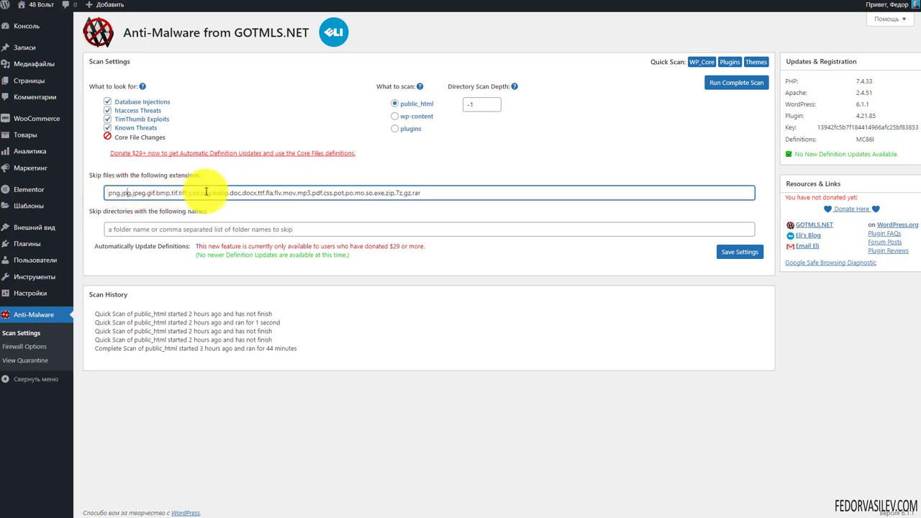
pyautogui.moveTo(207, 210); pyautogui.dragTo(129, 230)
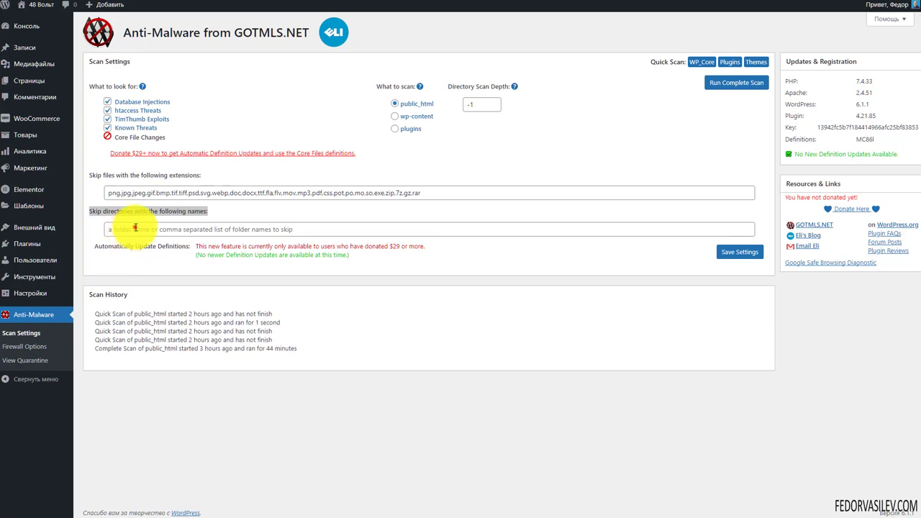
pyautogui.click(134, 228)
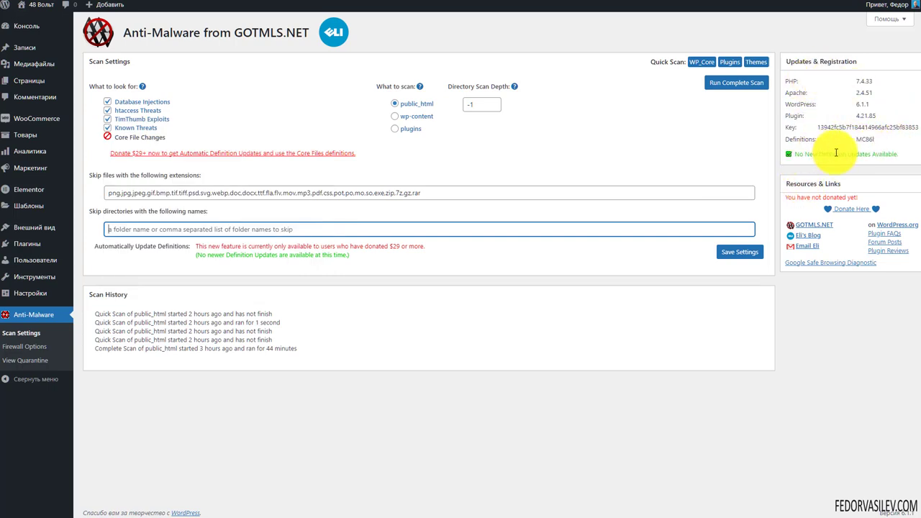
pyautogui.moveTo(898, 154); pyautogui.dragTo(799, 156)
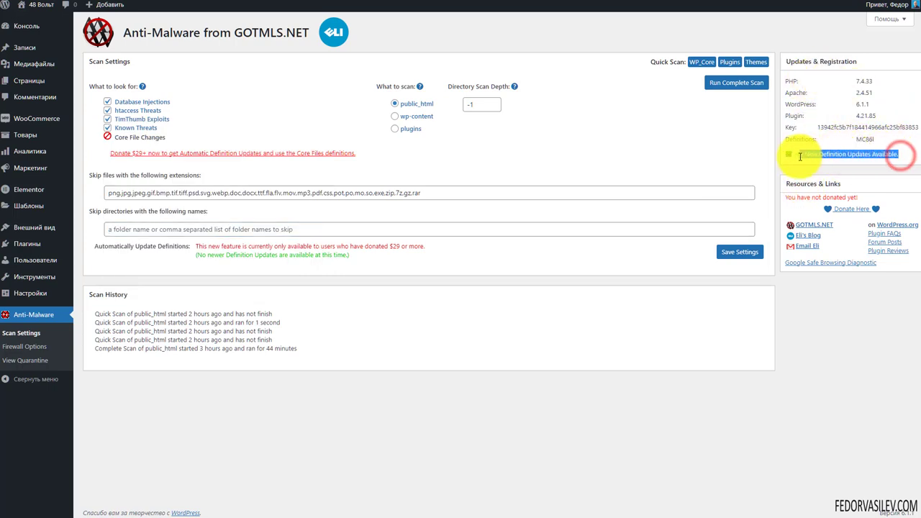
pyautogui.click(827, 160)
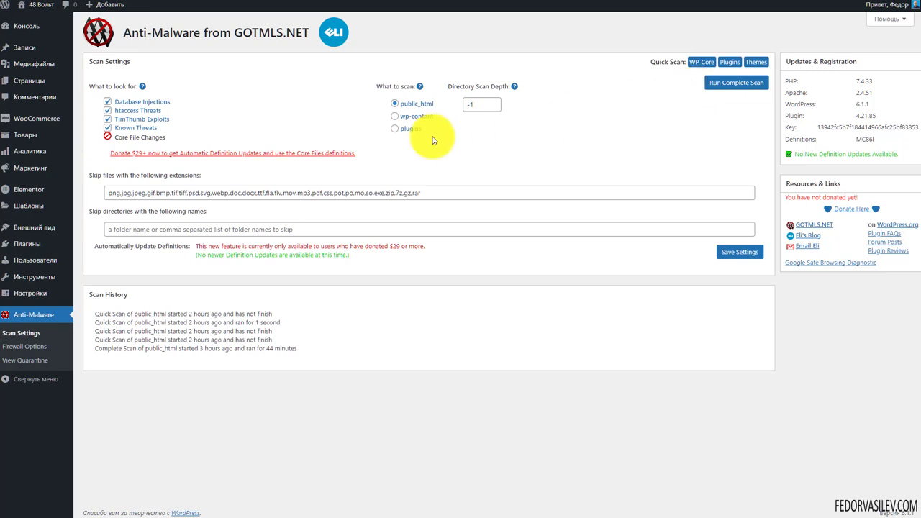
# Step: Switch the scan target from public_html to plugins and on to wp-content
pyautogui.click(394, 104)
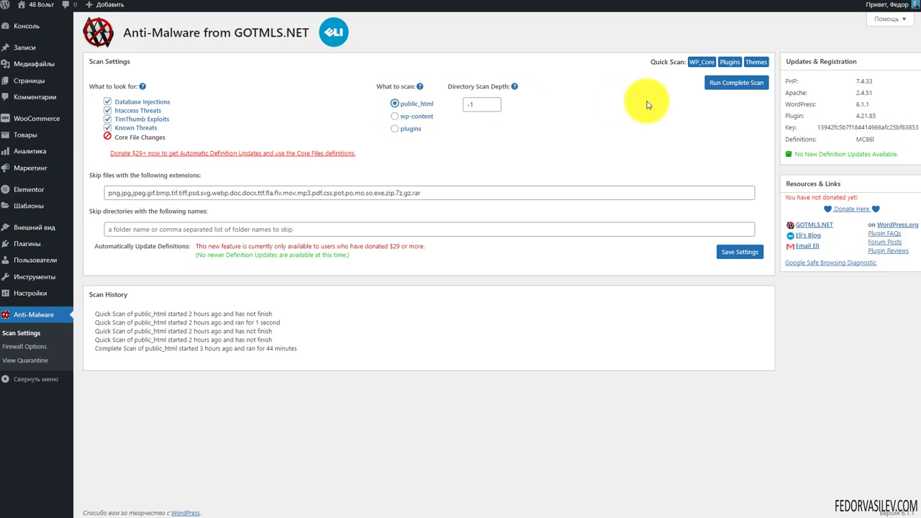
pyautogui.click(395, 129)
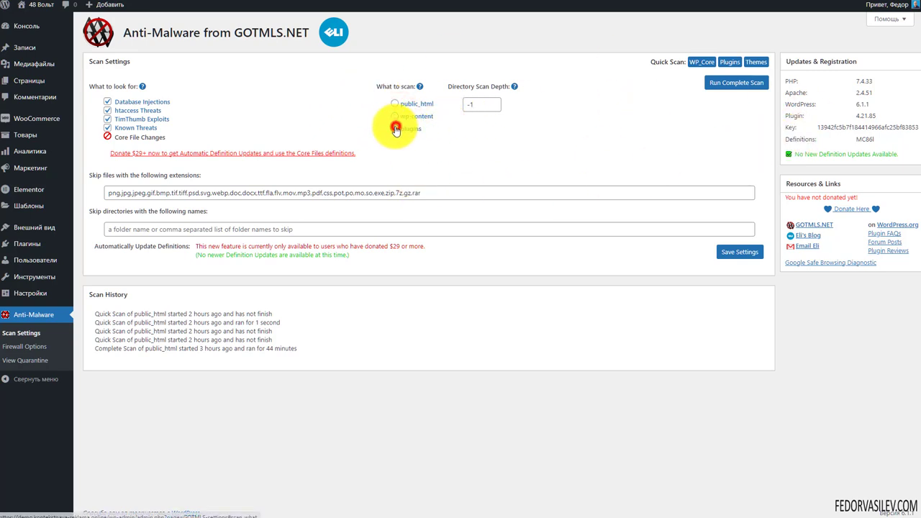
pyautogui.click(394, 116)
# Step: Open the Anti-Malware firewall options and examine the Revolution Slider Exploit Protection and Brute-force Protection descriptions
pyautogui.click(22, 346)
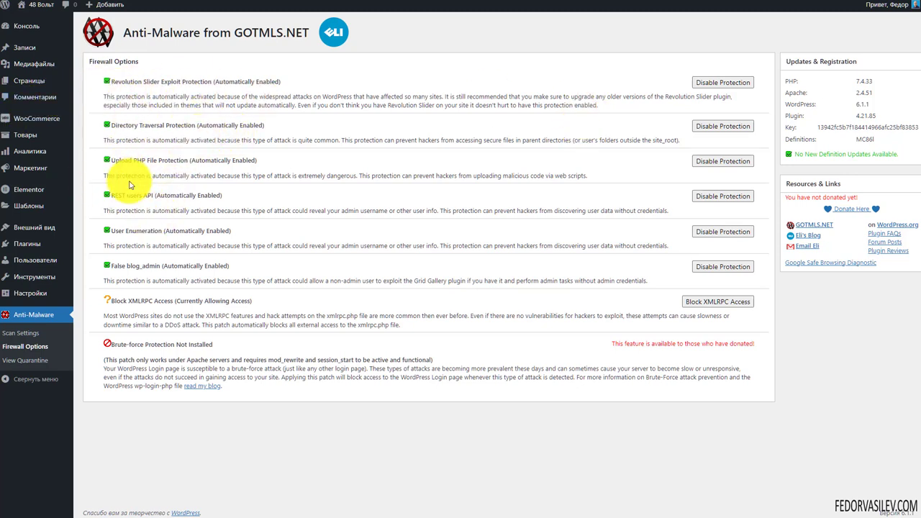
pyautogui.moveTo(601, 105); pyautogui.dragTo(108, 99)
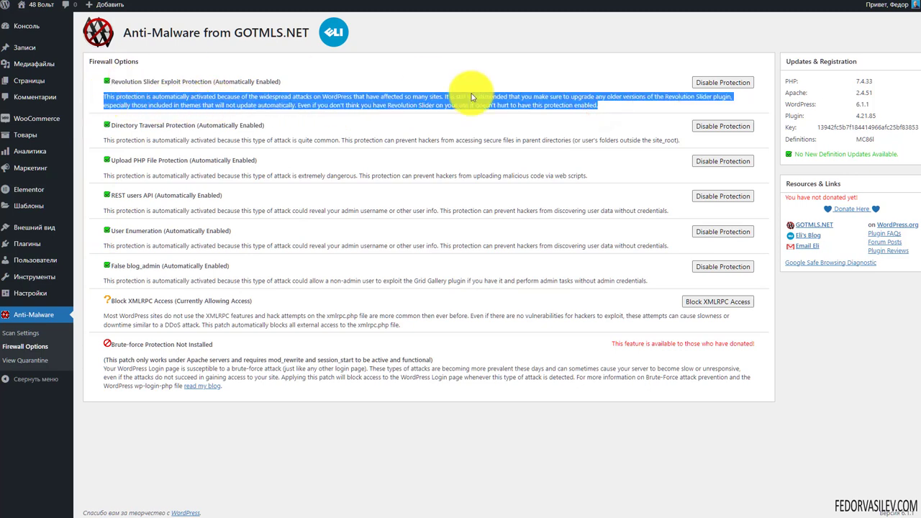
pyautogui.click(342, 265)
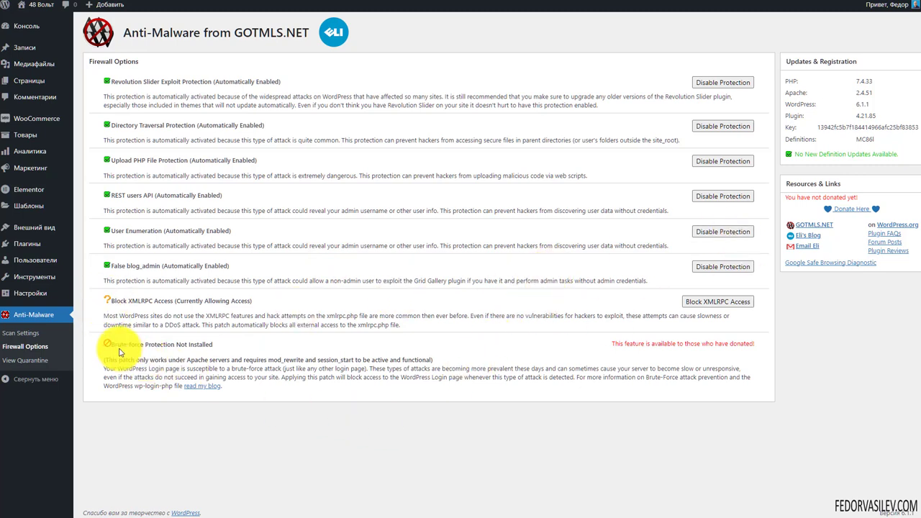
pyautogui.moveTo(112, 344); pyautogui.dragTo(257, 389)
pyautogui.click(257, 390)
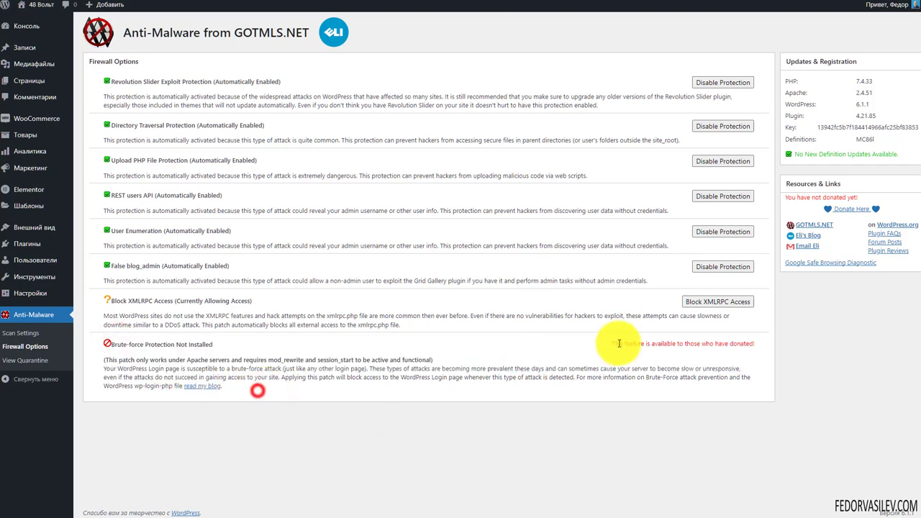
pyautogui.tripleClick(647, 345)
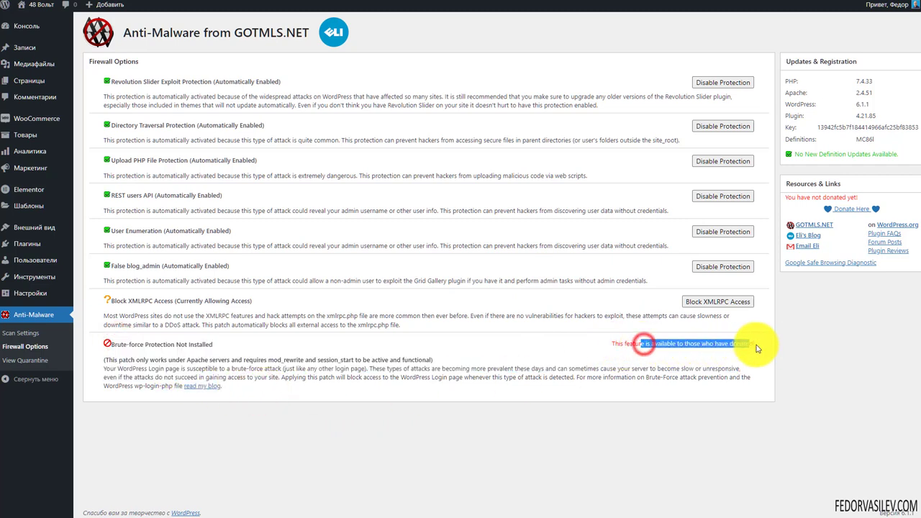
pyautogui.click(492, 403)
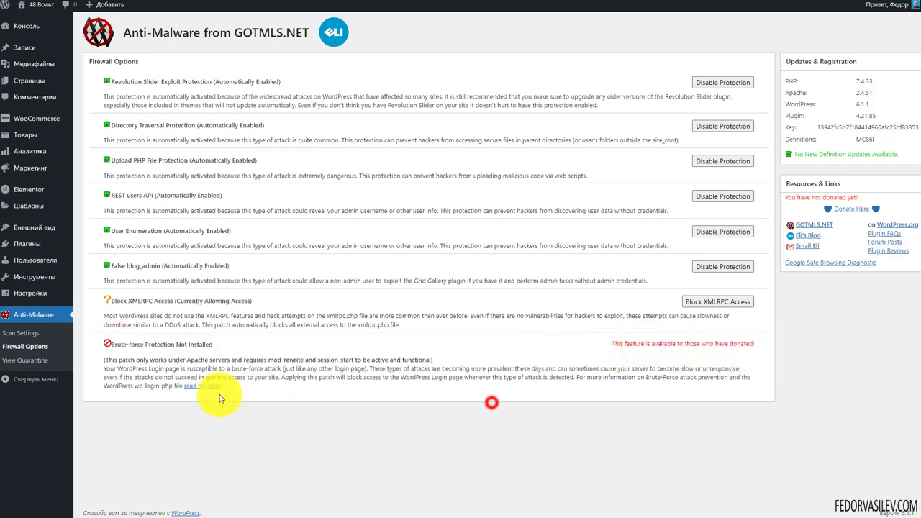
# Step: Examine the Brute-force Protection description and the list of automatically enabled firewall protections
pyautogui.moveTo(230, 389); pyautogui.dragTo(110, 348)
pyautogui.click(128, 372)
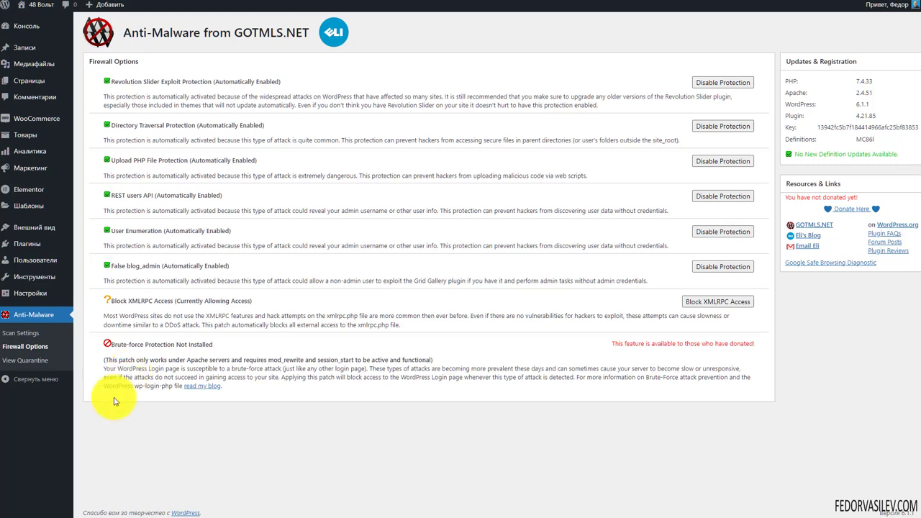
pyautogui.moveTo(131, 344); pyautogui.dragTo(144, 391)
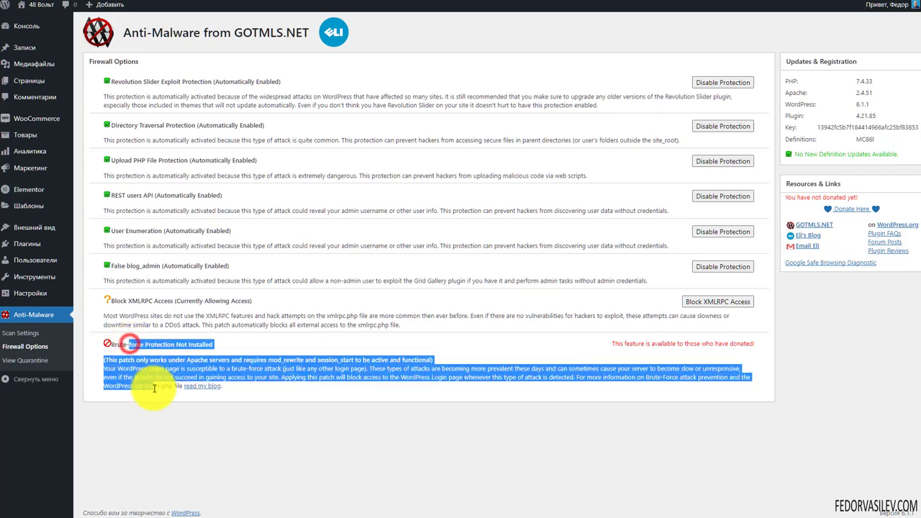
pyautogui.click(258, 410)
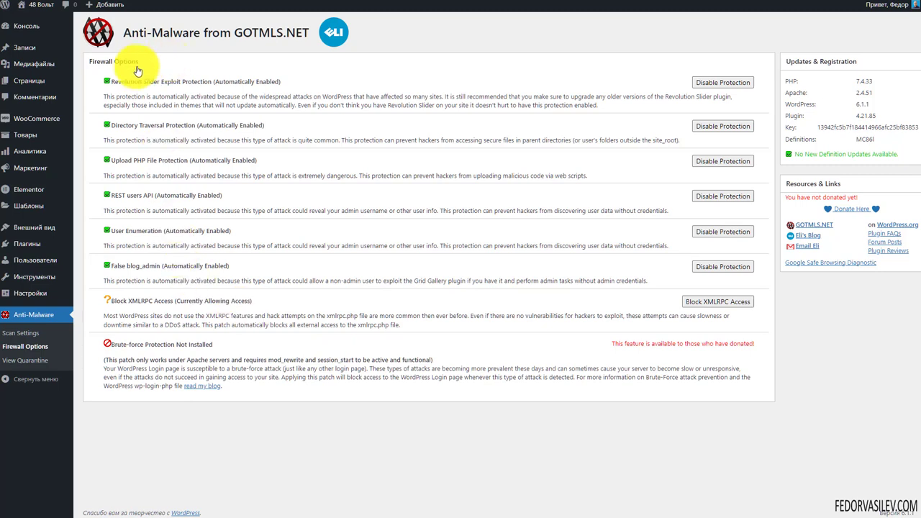
pyautogui.moveTo(118, 82); pyautogui.dragTo(190, 280)
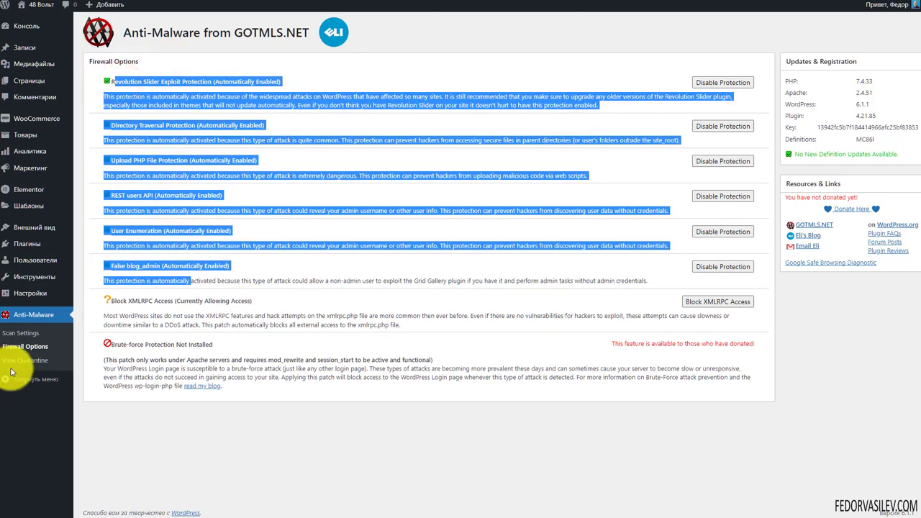
# Step: Open the Anti-Malware quarantine view, expand its white-lists, and examine the quarantine contents
pyautogui.click(15, 364)
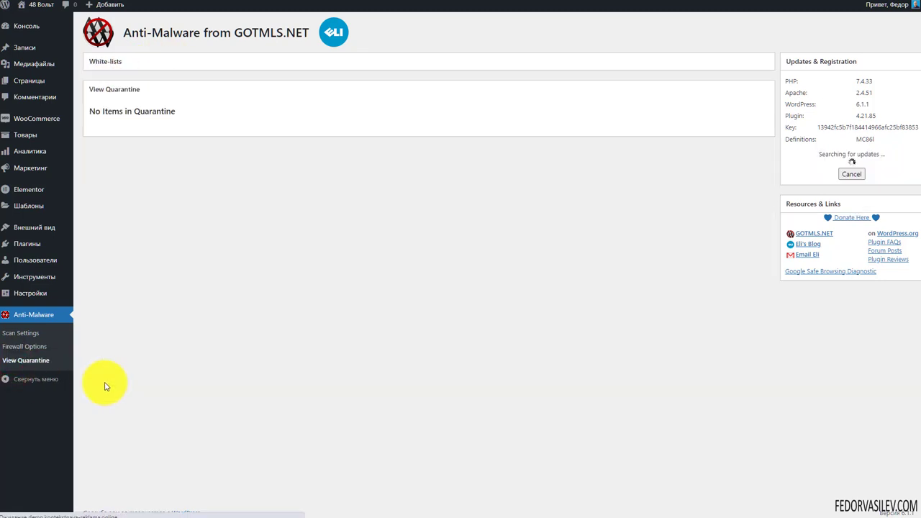
pyautogui.click(103, 65)
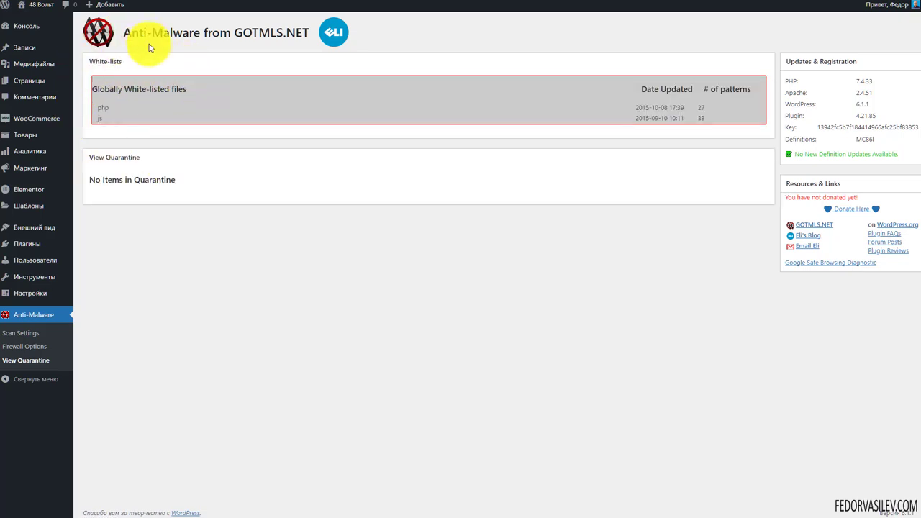
pyautogui.moveTo(180, 180); pyautogui.dragTo(97, 185)
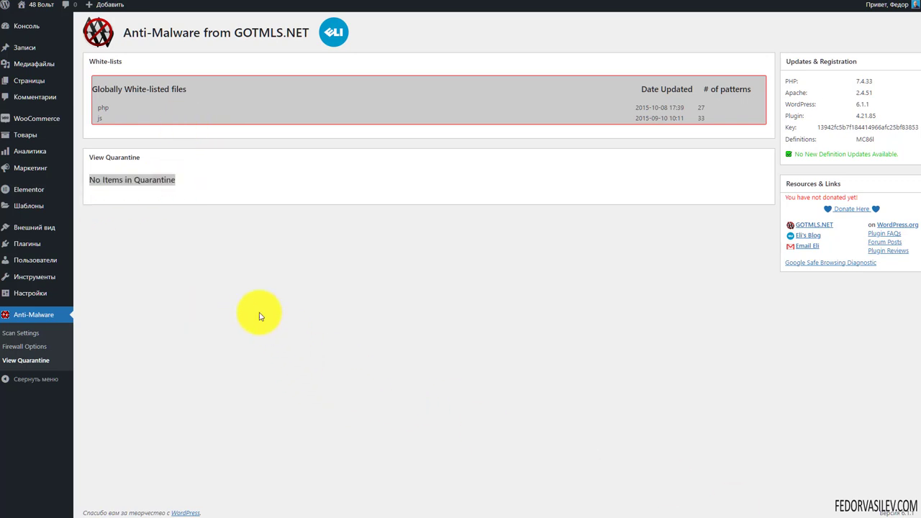
pyautogui.moveTo(225, 281); pyautogui.dragTo(114, 188)
pyautogui.click(113, 190)
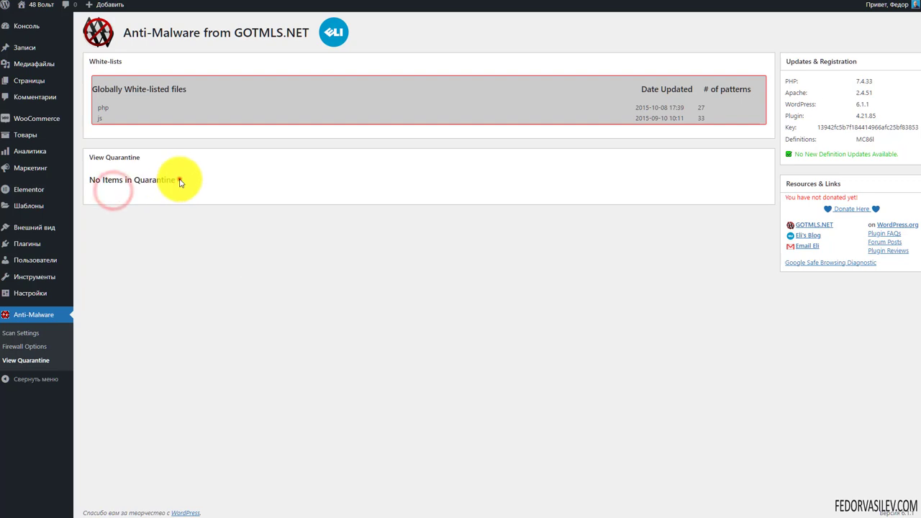
pyautogui.moveTo(179, 179); pyautogui.dragTo(82, 179)
pyautogui.click(115, 180)
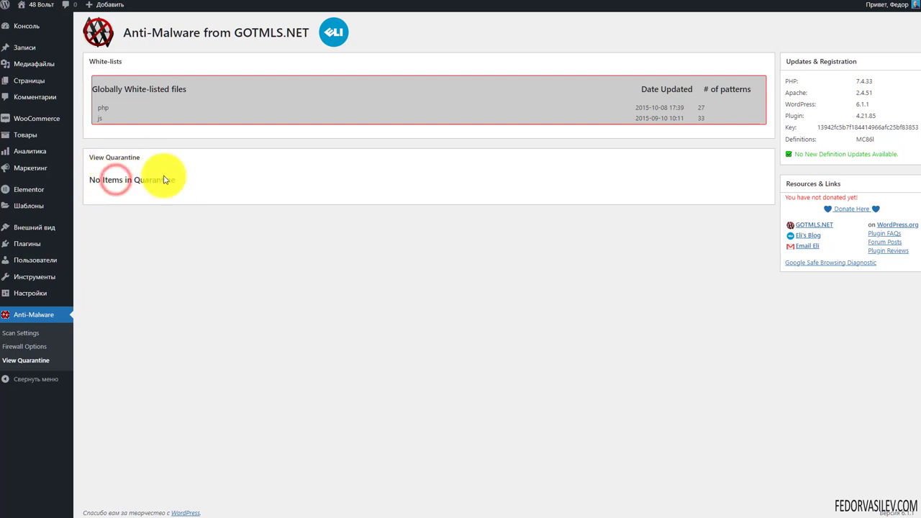
# Step: Return to the Anti-Malware scan settings and examine the complete scan option and the scan history
pyautogui.click(22, 332)
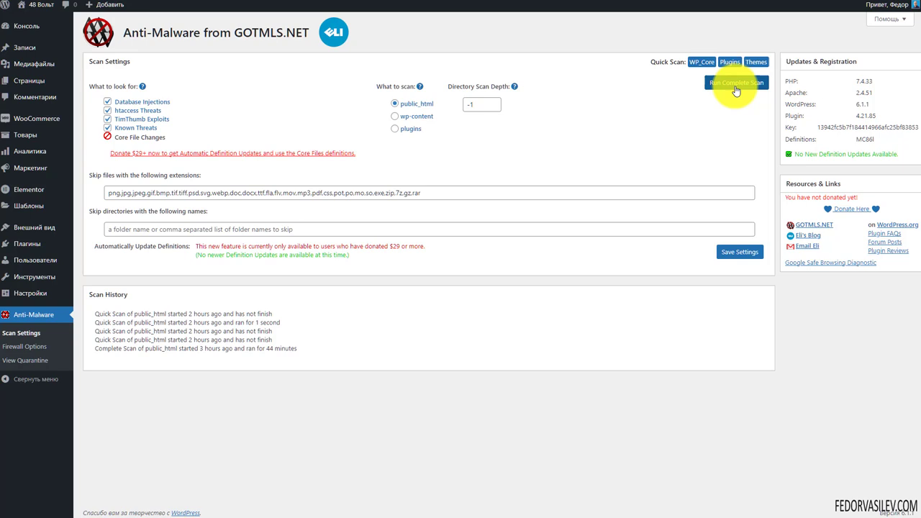
pyautogui.moveTo(565, 331)
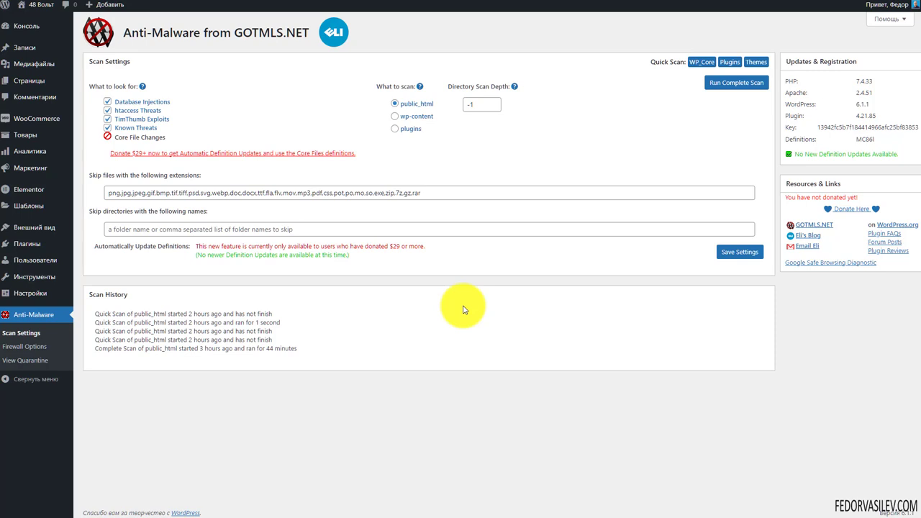
pyautogui.moveTo(370, 339)
pyautogui.moveTo(144, 343)
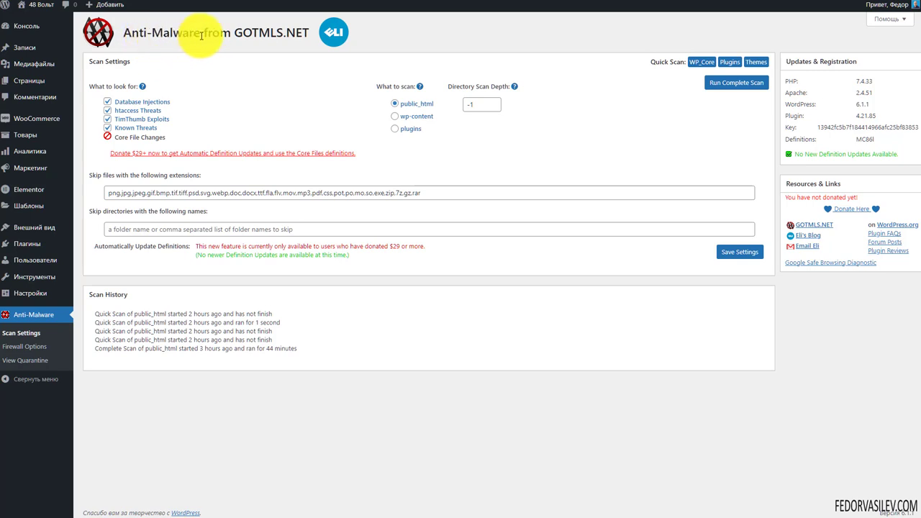
pyautogui.moveTo(430, 312)
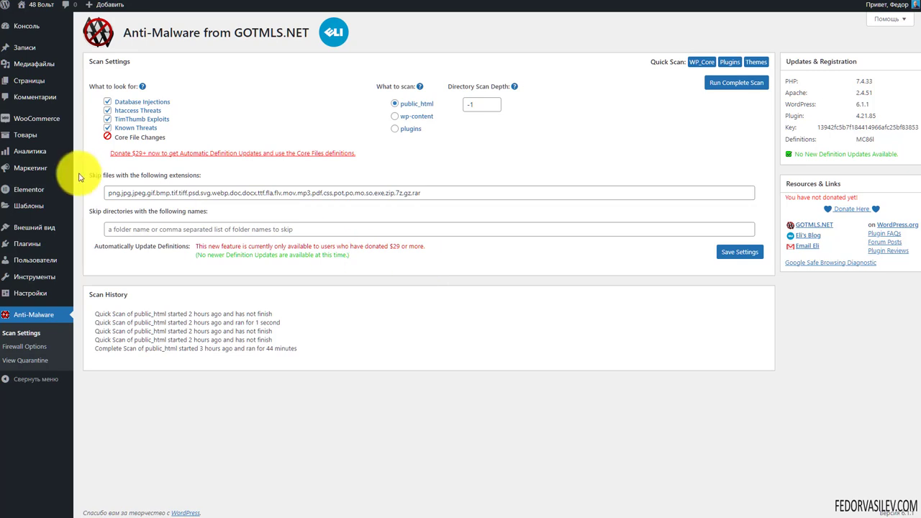
pyautogui.moveTo(21, 59)
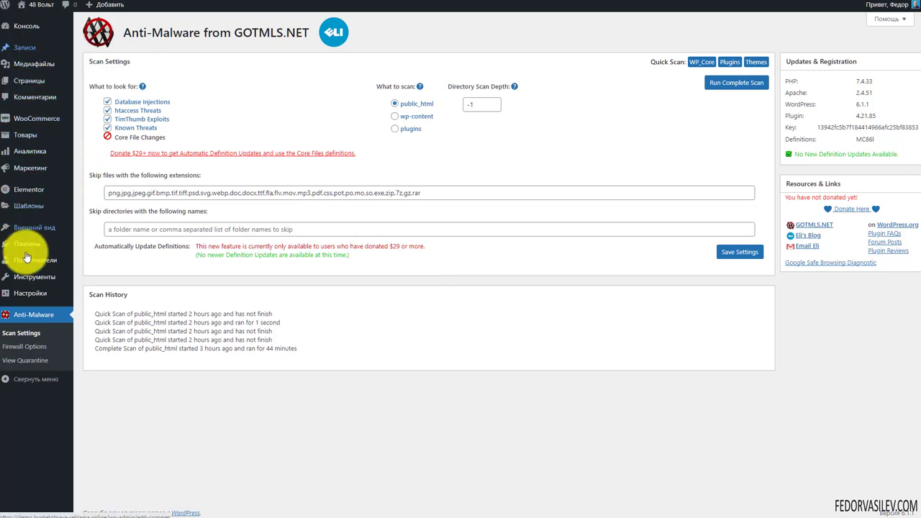
pyautogui.moveTo(27, 264)
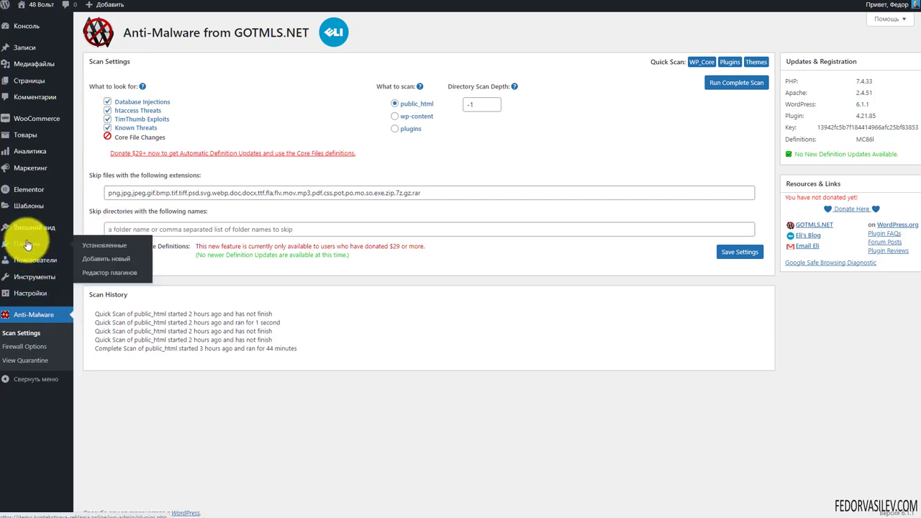
pyautogui.moveTo(26, 289)
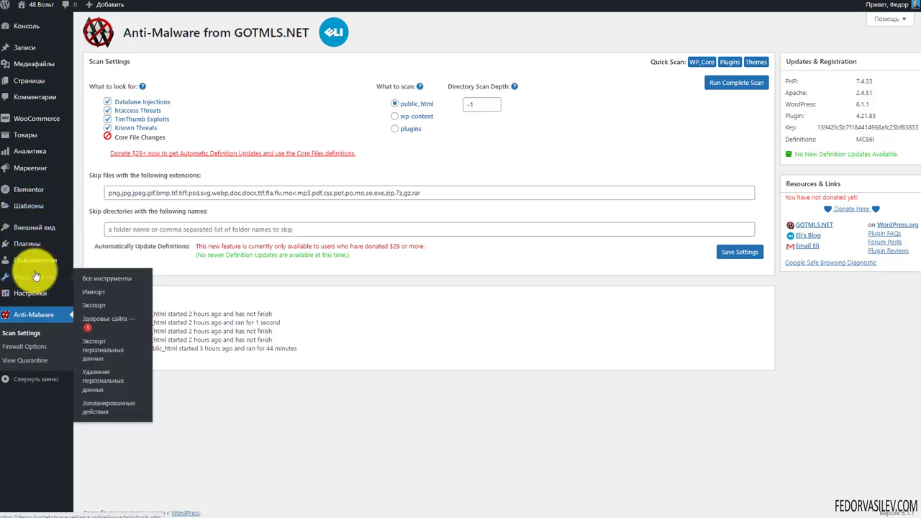
pyautogui.click(37, 262)
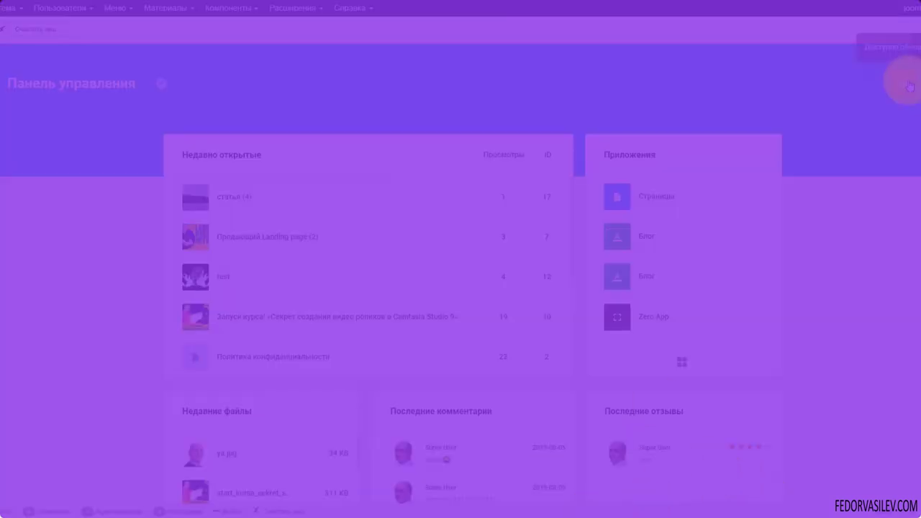
pyautogui.click(911, 85)
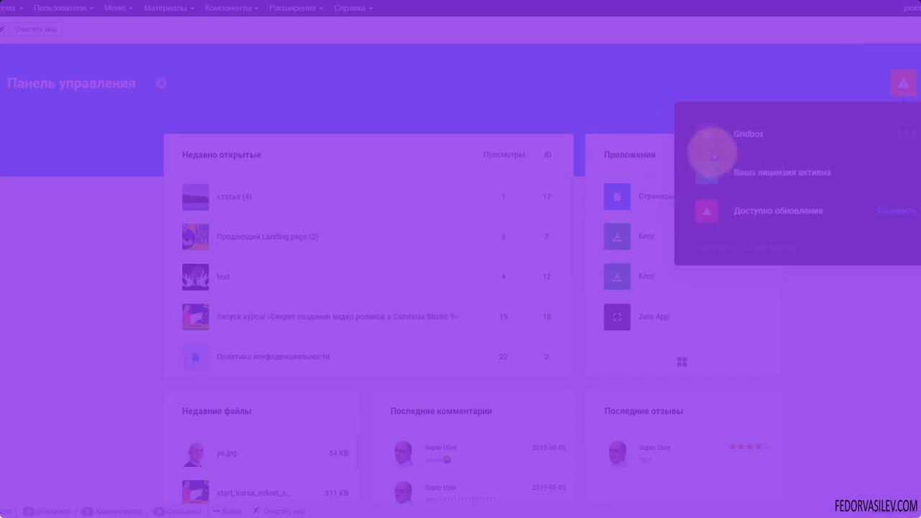
pyautogui.click(752, 134)
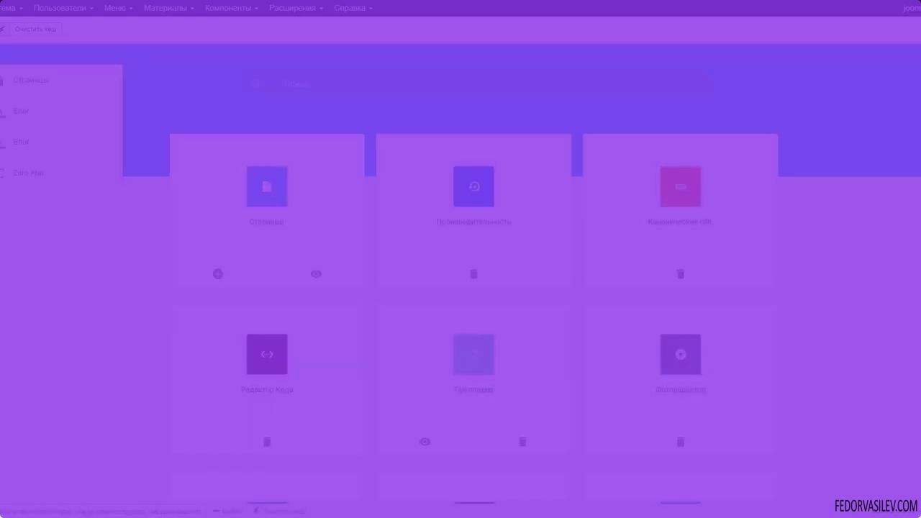
pyautogui.click(15, 173)
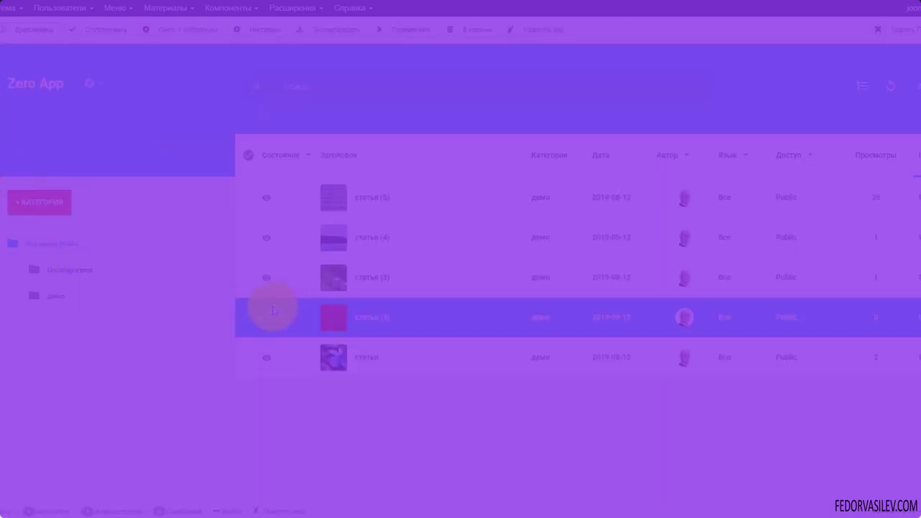
pyautogui.click(92, 90)
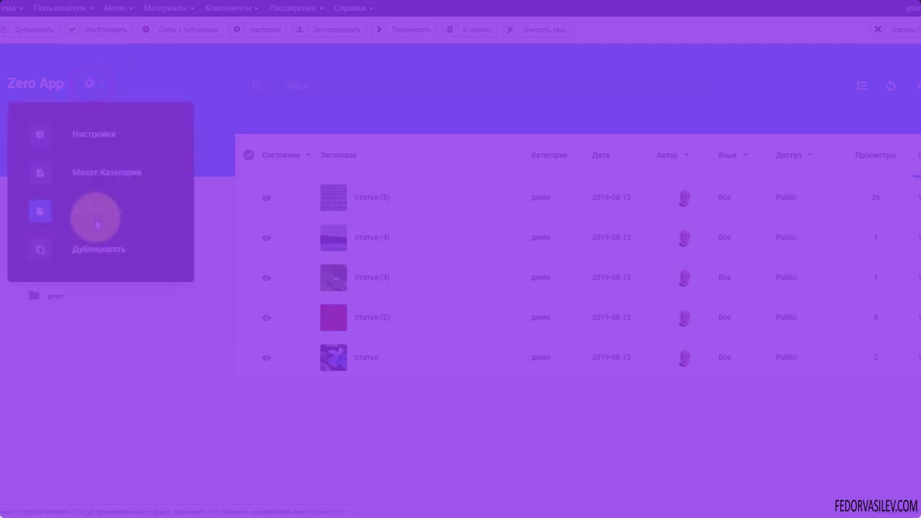